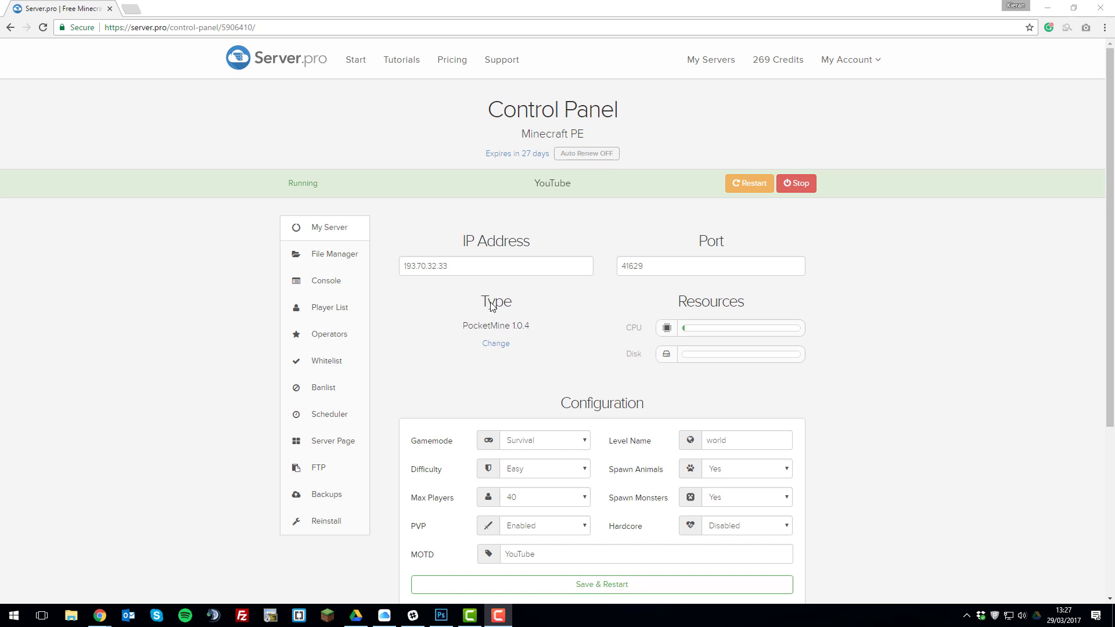
- Change the server type to PocketMine at version 1.0 after briefly trying other types
left_click(501, 345)
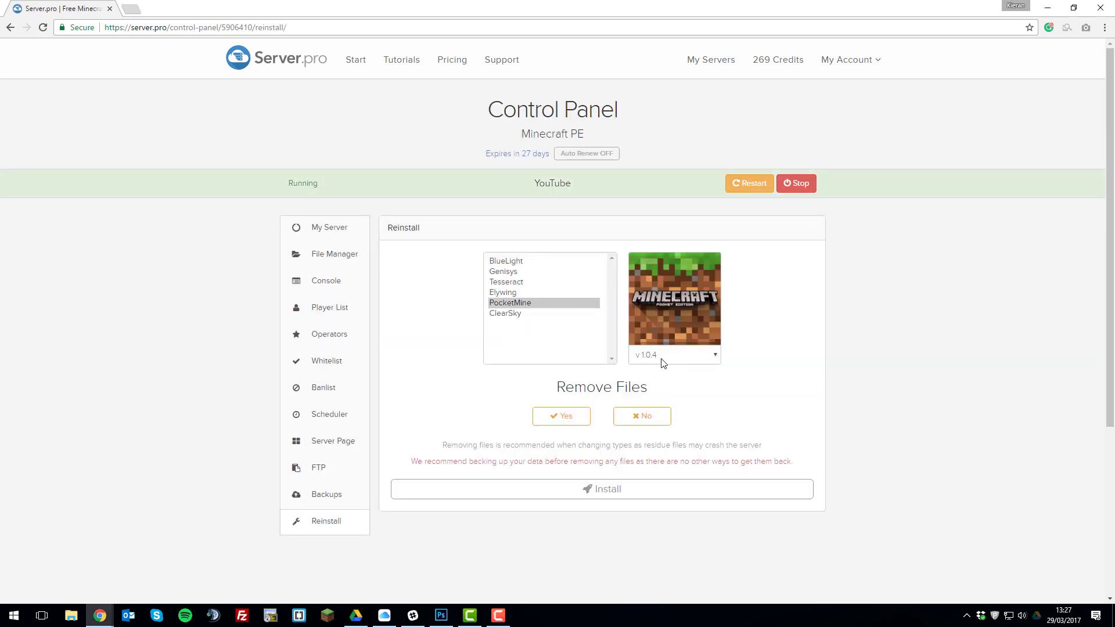
left_click(667, 358)
left_click(530, 356)
left_click(509, 294)
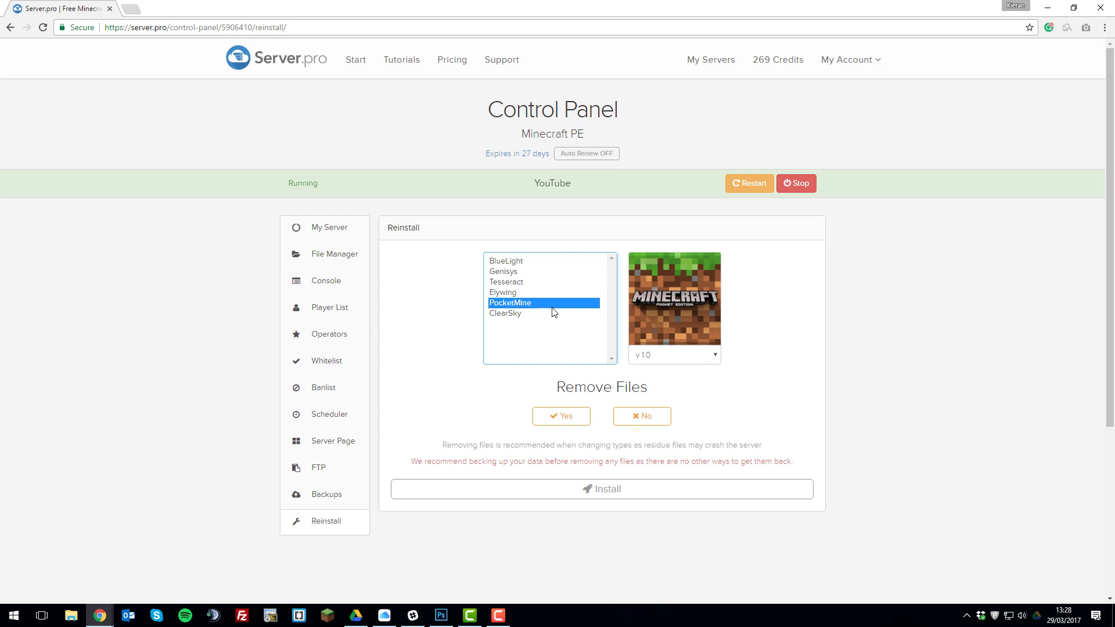
left_click(517, 293)
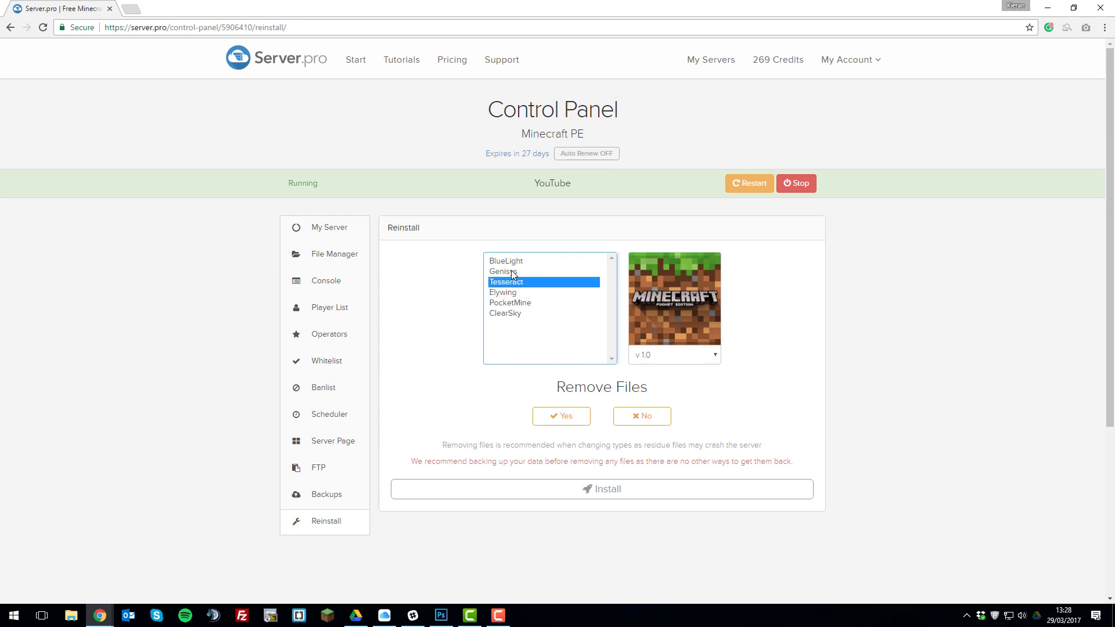
left_click(528, 304)
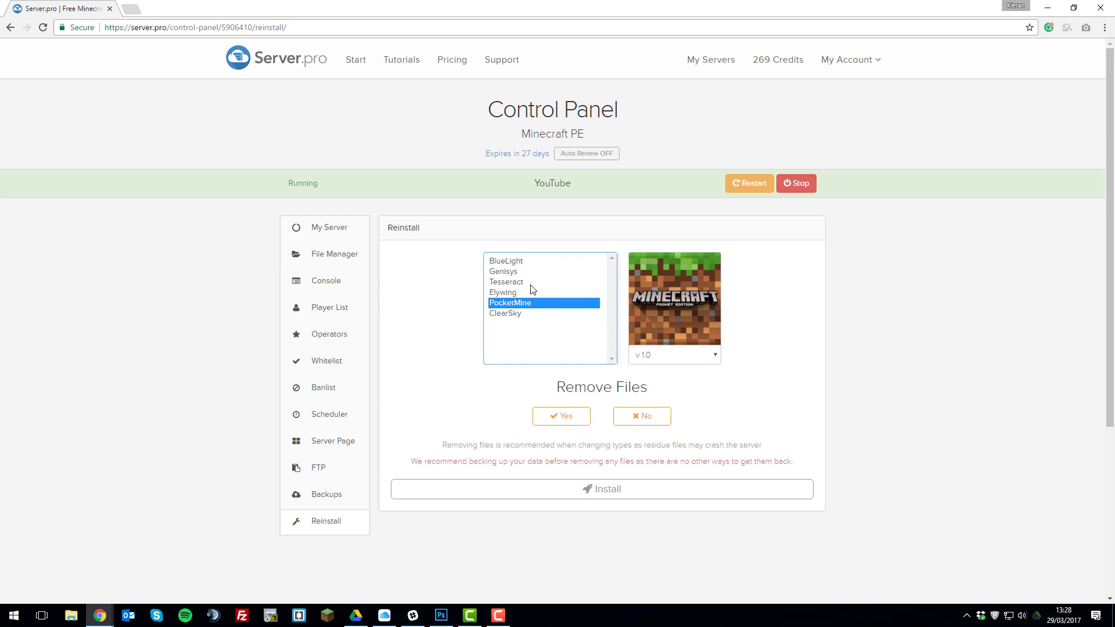
left_click(663, 354)
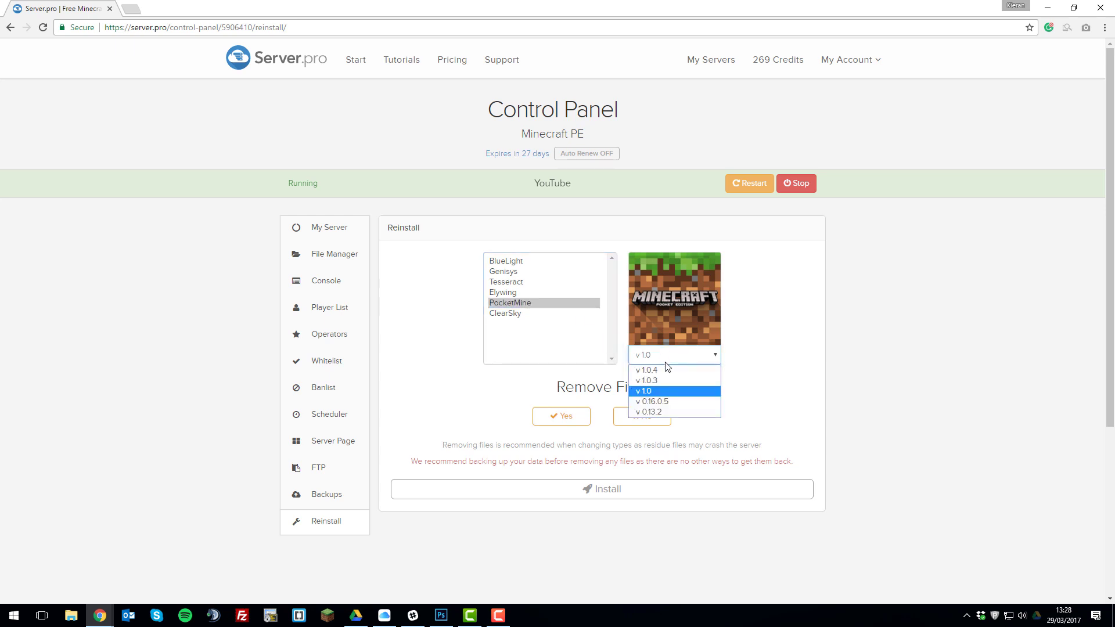
left_click(651, 391)
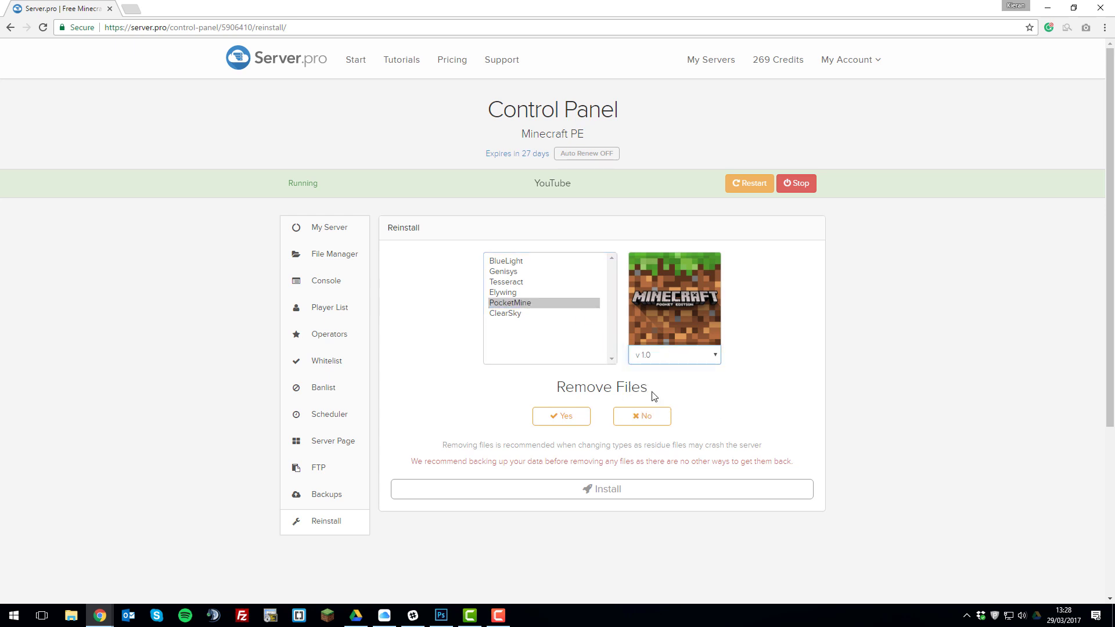
left_click(513, 302)
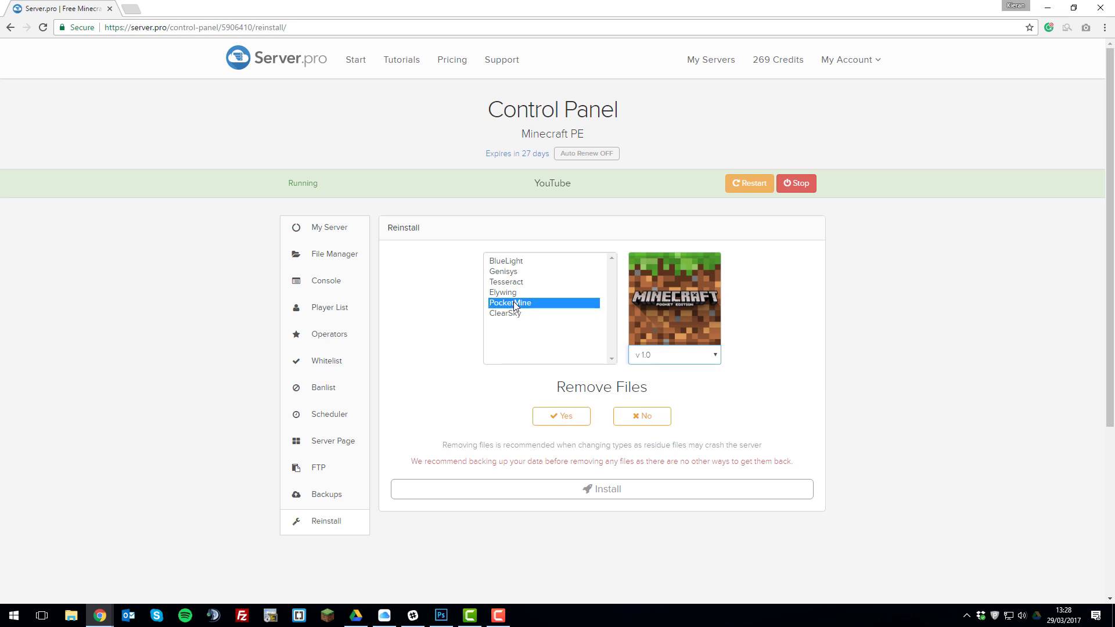
left_click(662, 354)
left_click(678, 392)
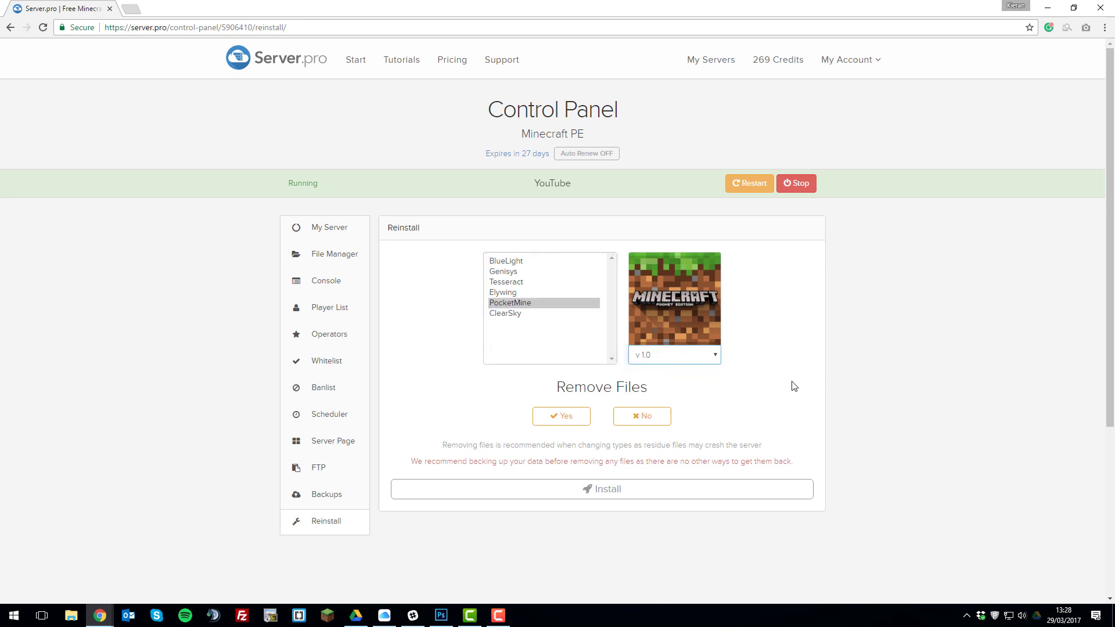
- Set Remove Files to Yes and start the PocketMine 1.0 install
left_click(580, 418)
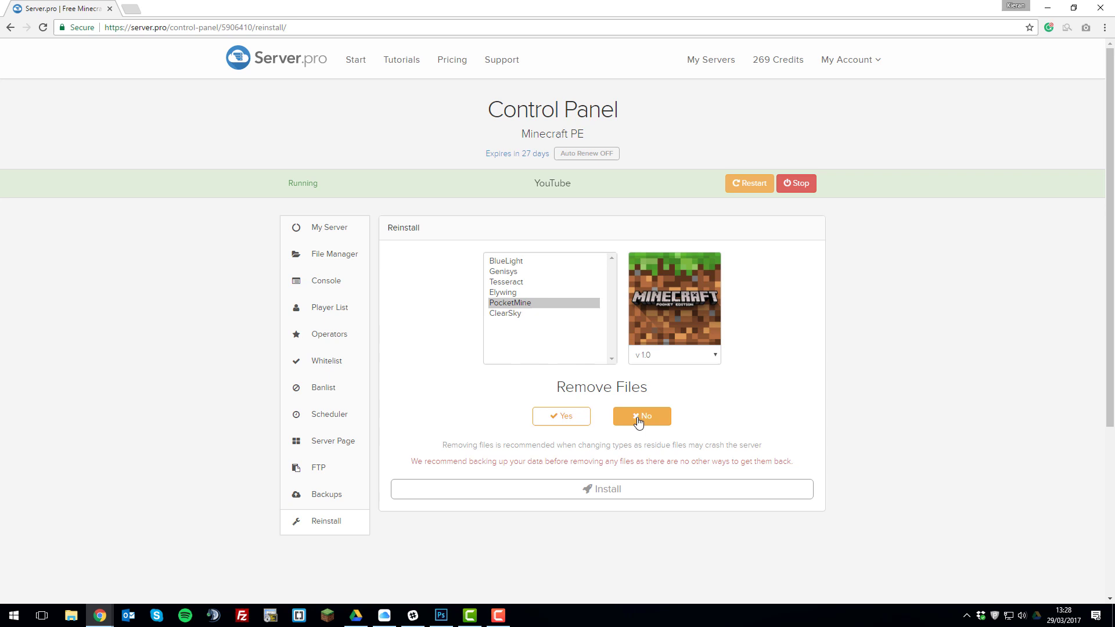
left_click(578, 419)
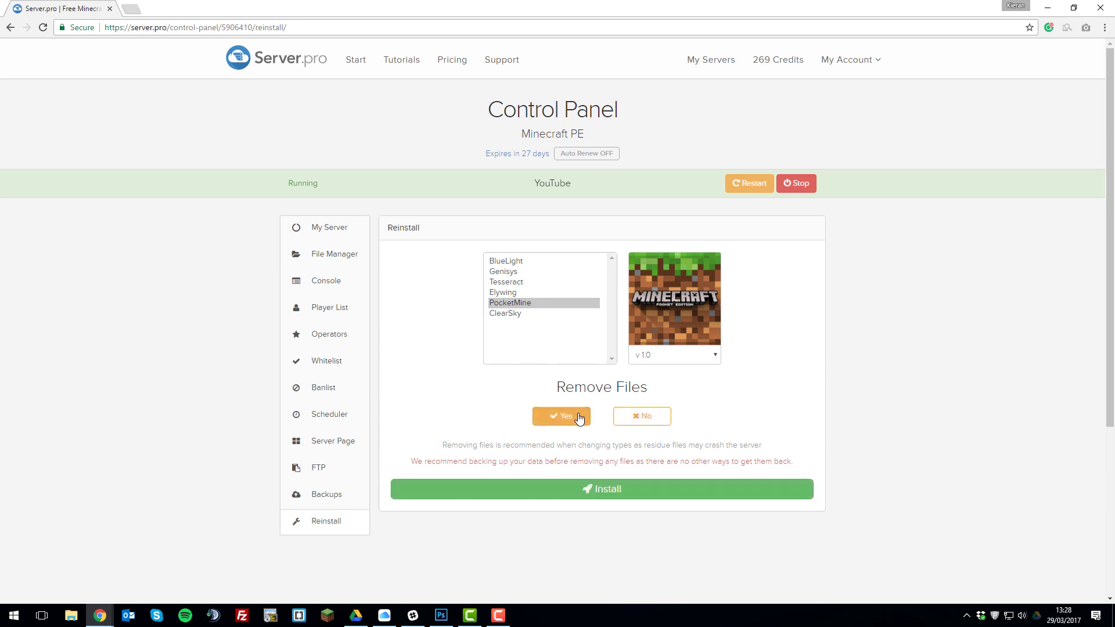
left_click(616, 492)
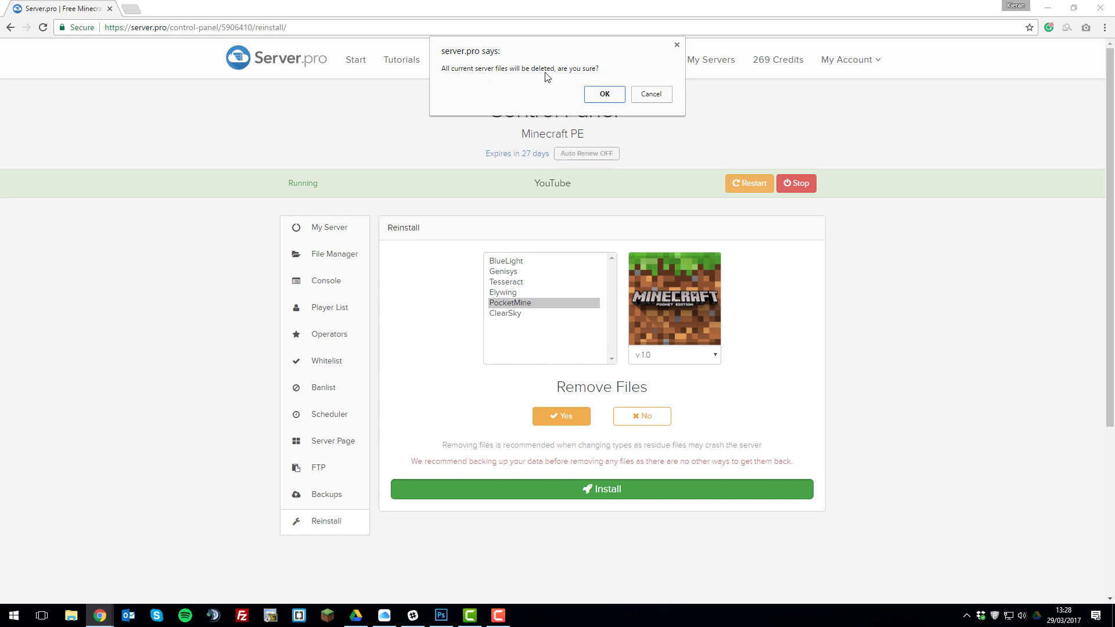
- Accept the warning that all server files will be deleted
left_click(605, 94)
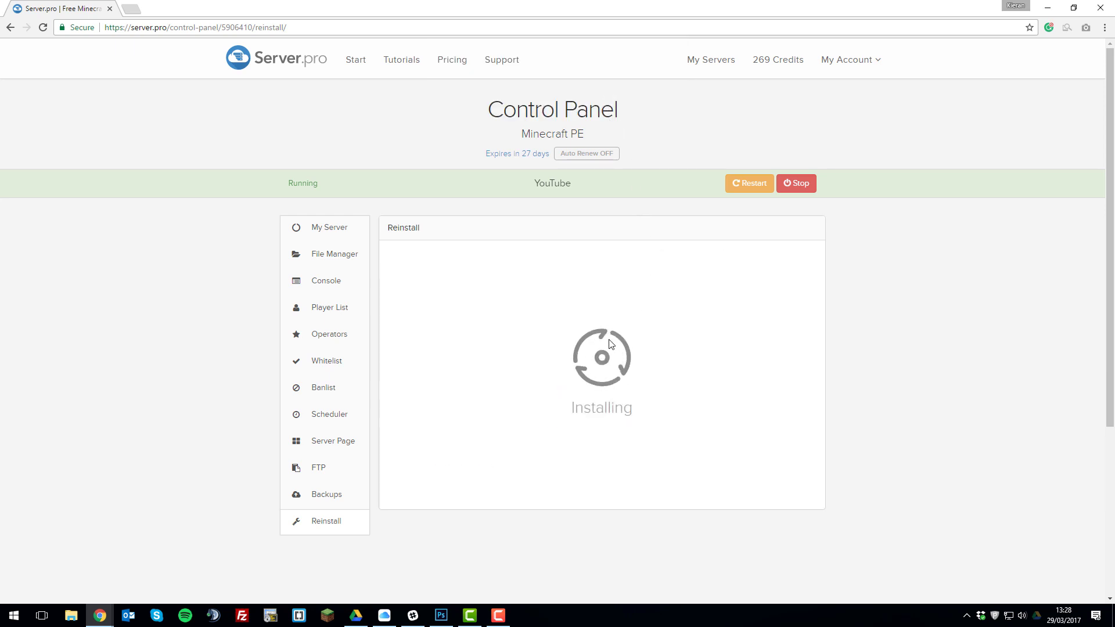